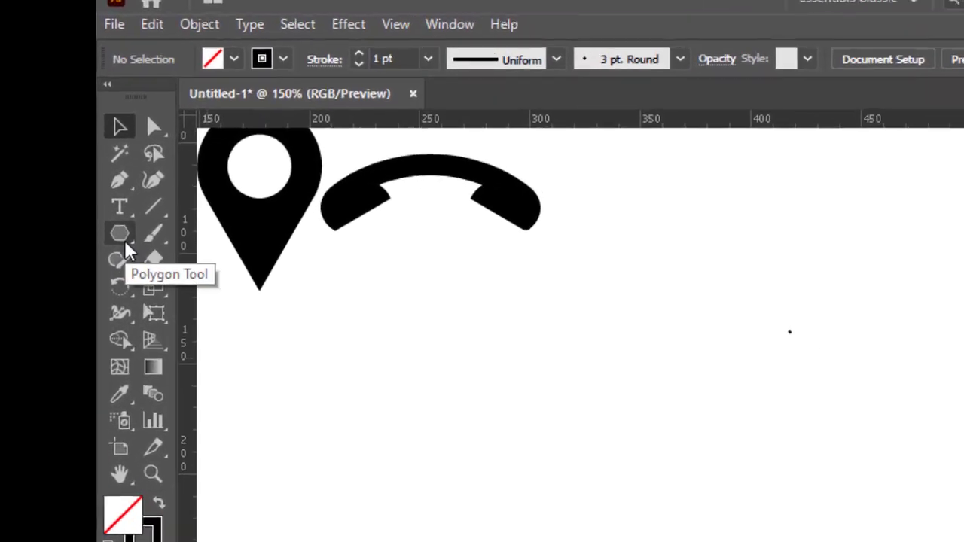
Step: Draw a circle 200 px wide and 200 px high with the Ellipse tool below the handset icon
{"action": "left_click", "coordinate": [112, 160]}
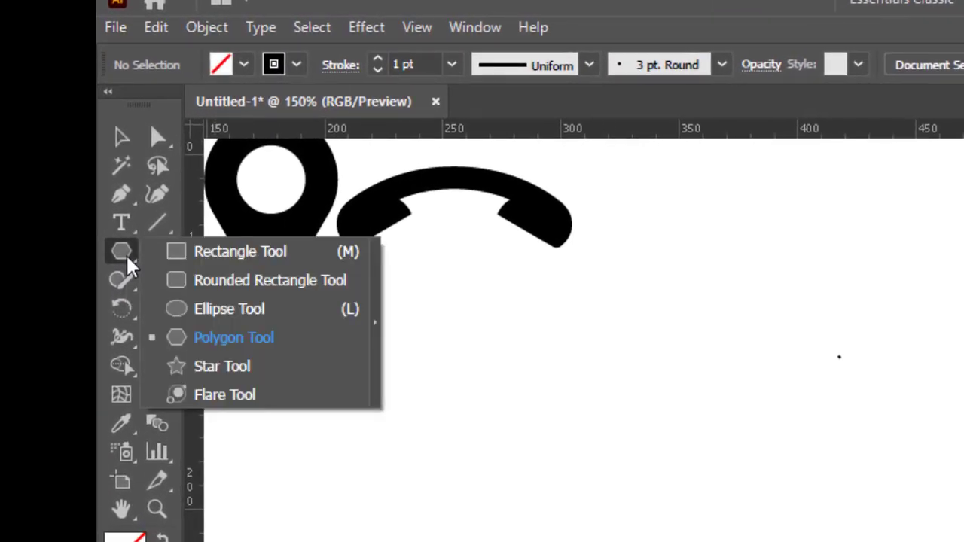
{"action": "left_click", "coordinate": [227, 310]}
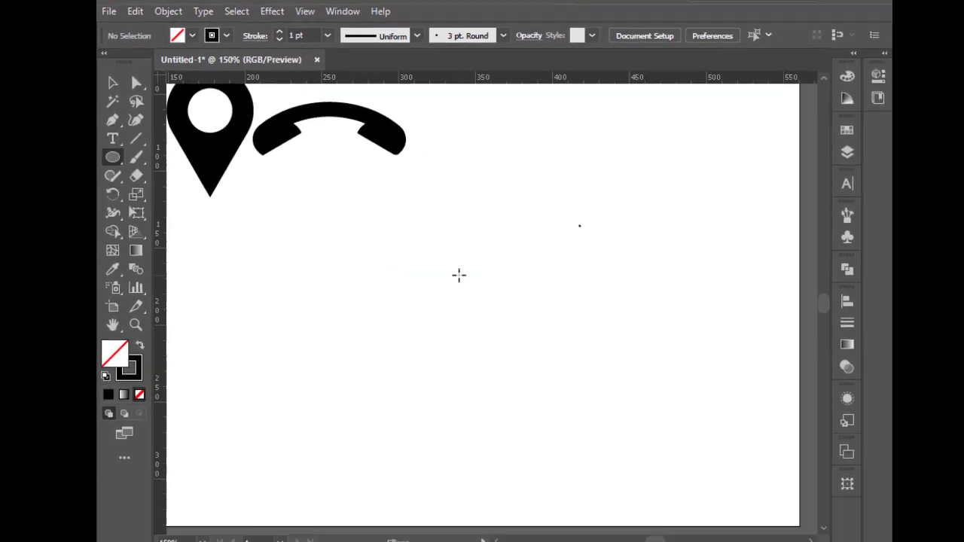
{"action": "left_click", "coordinate": [624, 405]}
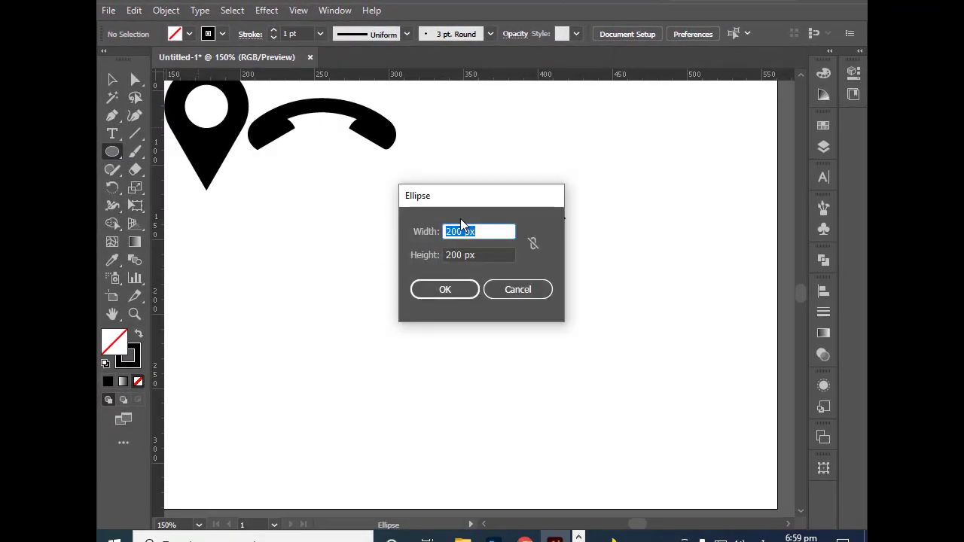
{"action": "left_click", "coordinate": [480, 231]}
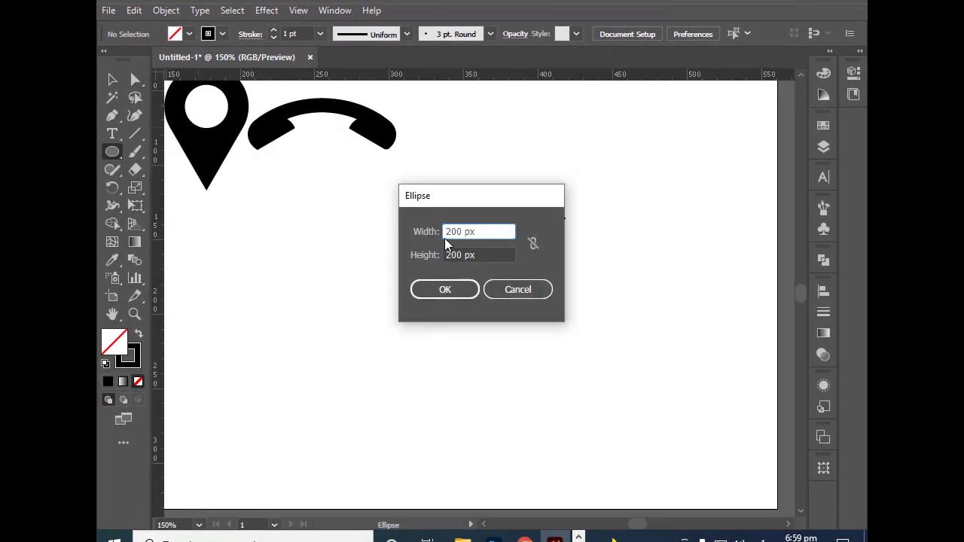
{"action": "left_click", "coordinate": [444, 290]}
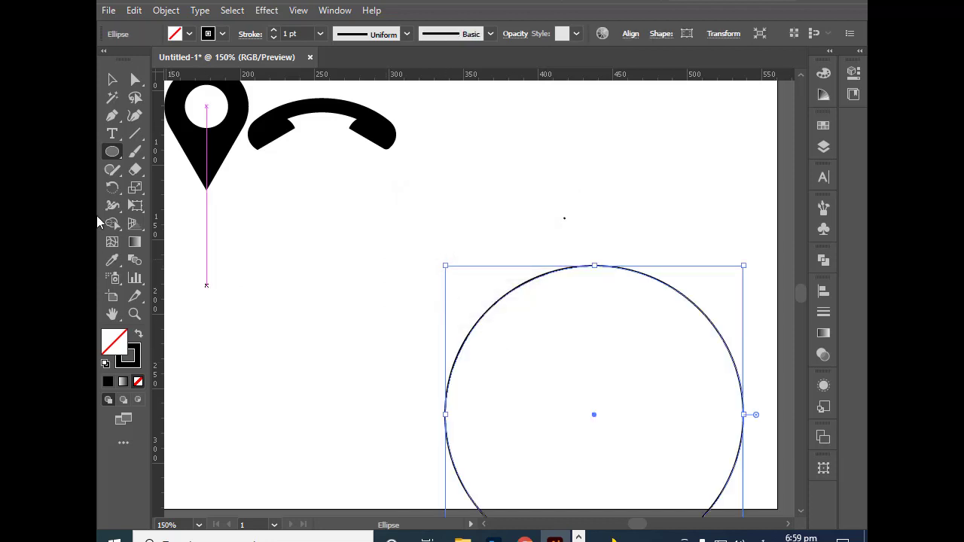
Step: Move the large circle up and to the left so it lies fully on the artboard beneath the handset
{"action": "left_click", "coordinate": [111, 79]}
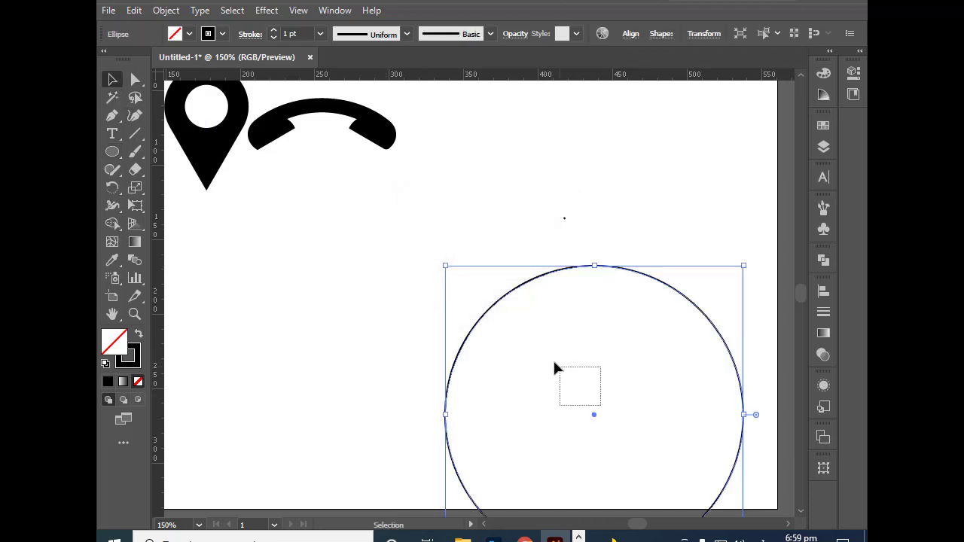
{"action": "left_click_drag", "start_coordinate": [554, 367], "coordinate": [529, 334]}
{"action": "left_click_drag", "start_coordinate": [621, 414], "coordinate": [545, 332]}
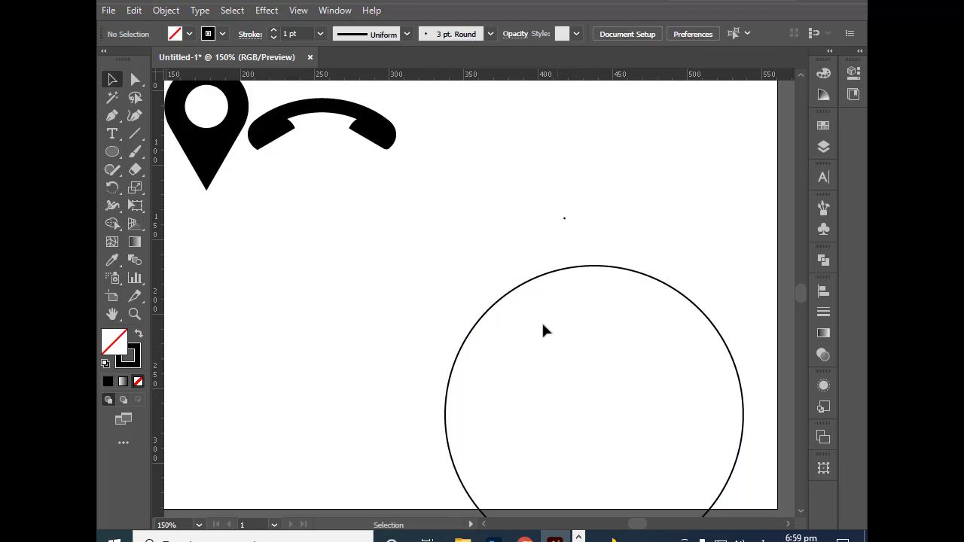
{"action": "left_click_drag", "start_coordinate": [475, 261], "coordinate": [573, 351]}
{"action": "left_click_drag", "start_coordinate": [497, 241], "coordinate": [417, 191]}
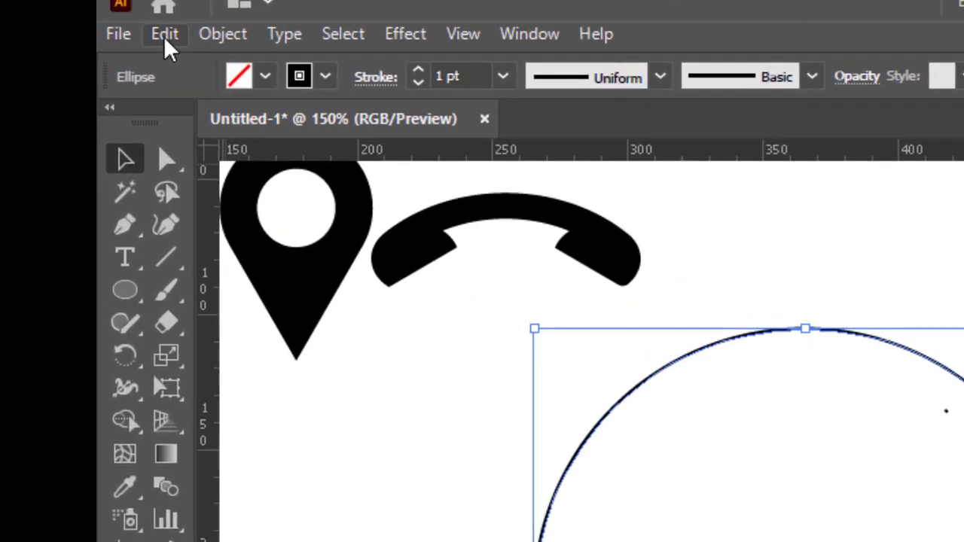
Step: Copy the large circle, paste it in front, and shrink the copy about its centre to roughly one fifth of the diameter
{"action": "left_click", "coordinate": [134, 10]}
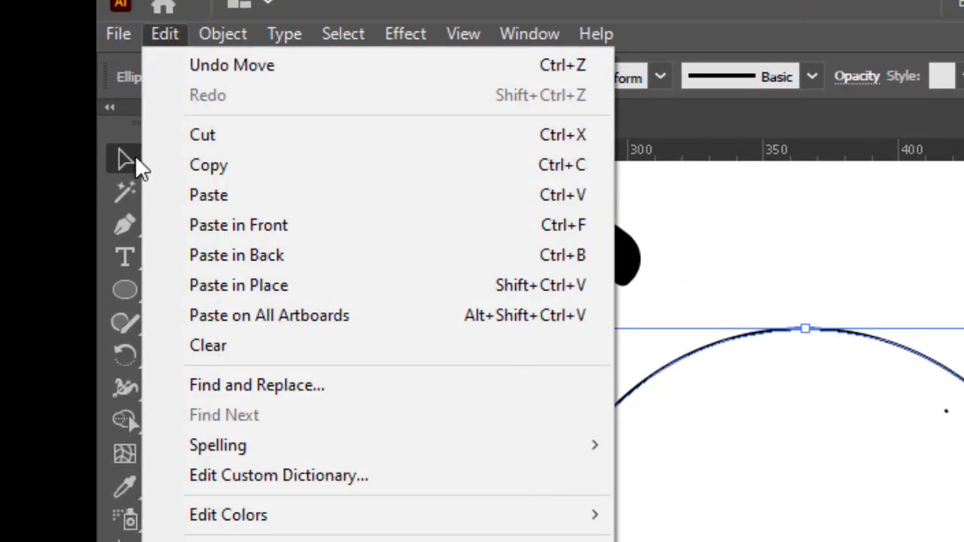
{"action": "left_click", "coordinate": [231, 165]}
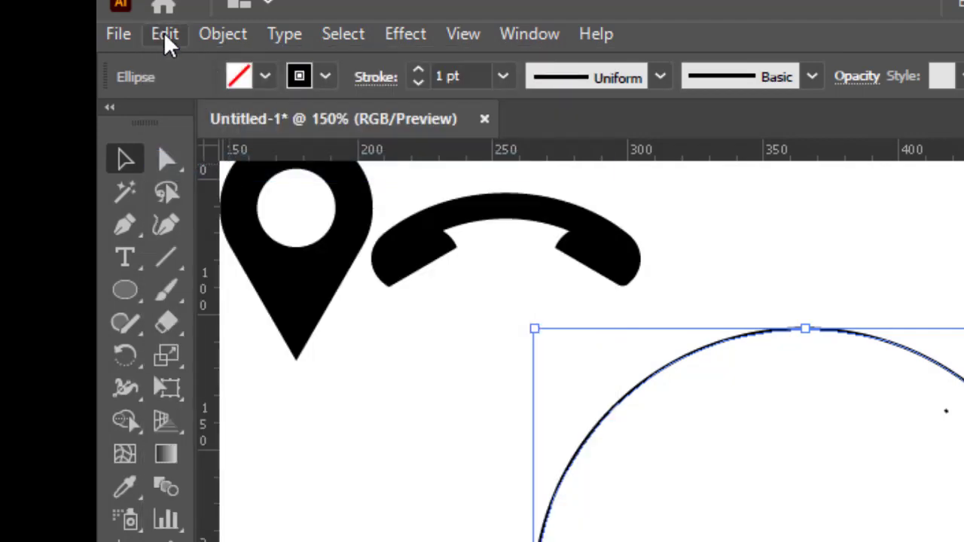
{"action": "left_click", "coordinate": [165, 34]}
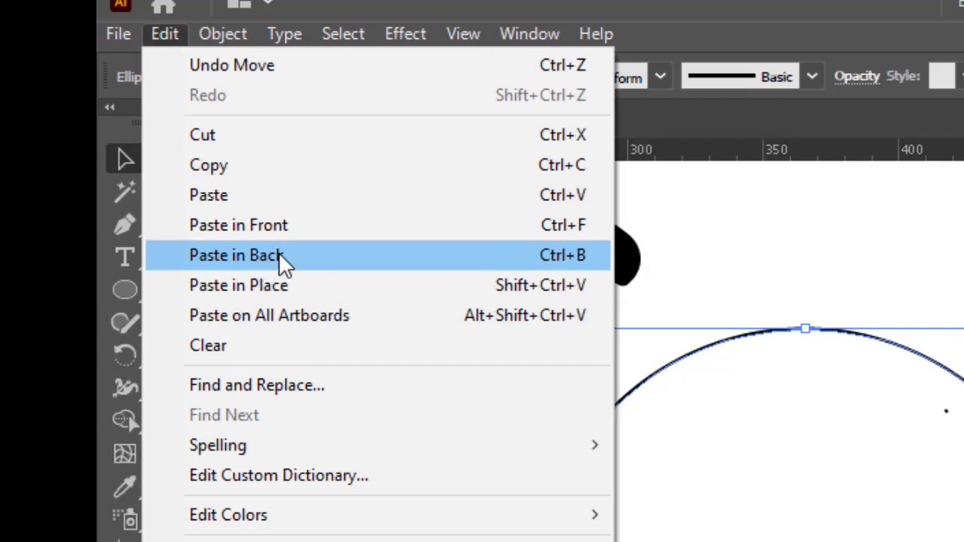
{"action": "left_click", "coordinate": [295, 226]}
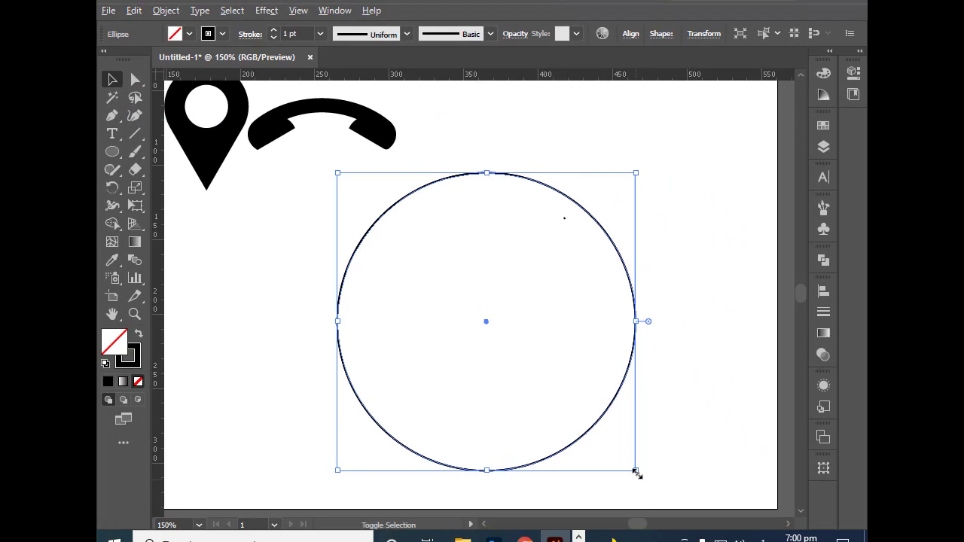
{"action": "left_click_drag", "start_coordinate": [637, 471], "coordinate": [546, 355]}
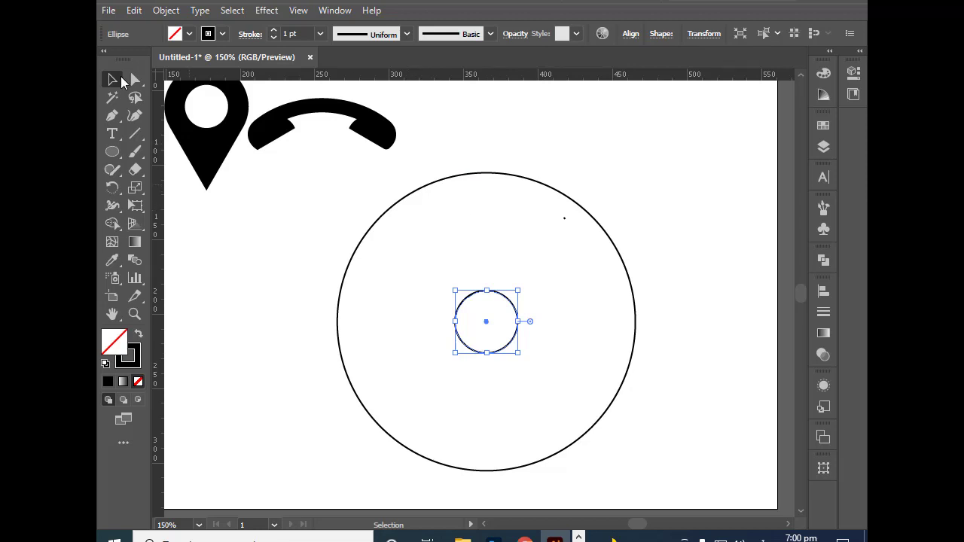
{"action": "left_click_drag", "start_coordinate": [342, 178], "coordinate": [547, 387]}
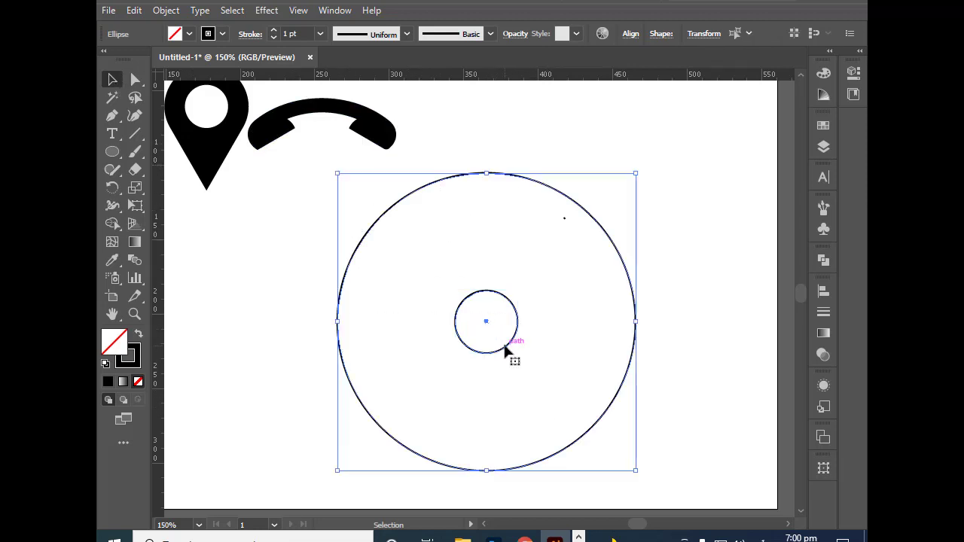
{"action": "left_click_drag", "start_coordinate": [509, 351], "coordinate": [523, 351]}
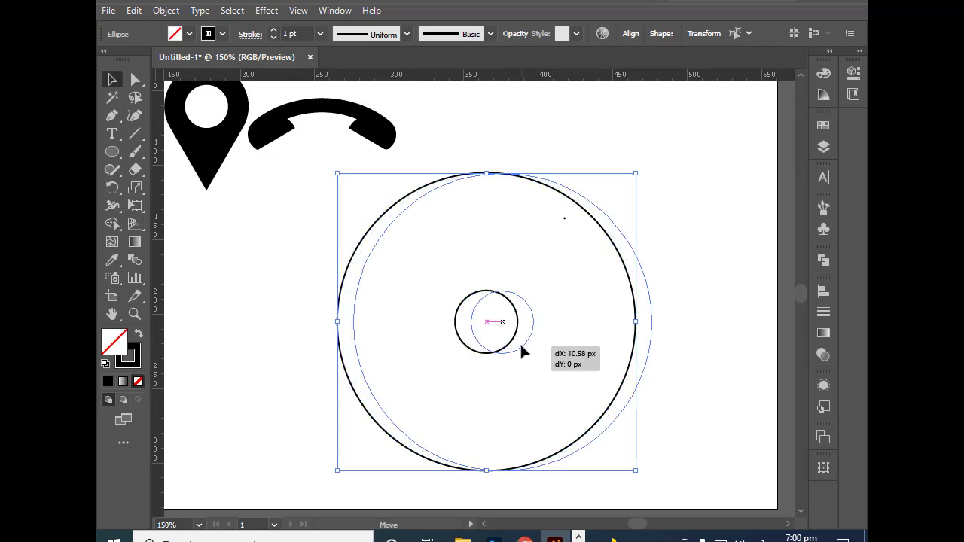
{"action": "mouse_move", "coordinate": [521, 345]}
{"action": "left_mouse_down"}
{"action": "mouse_move", "coordinate": [499, 343]}
{"action": "mouse_move", "coordinate": [507, 349]}
{"action": "left_mouse_up"}
{"action": "left_click", "coordinate": [667, 340]}
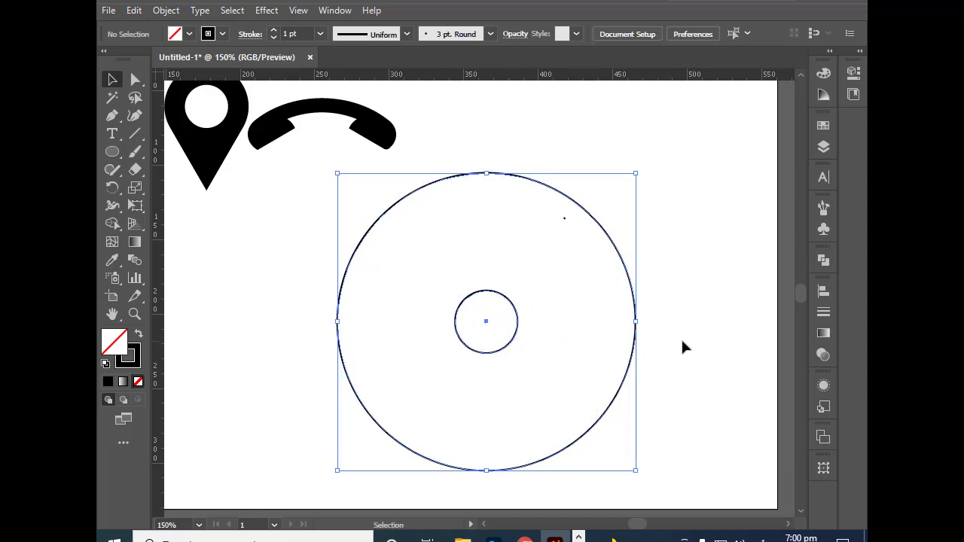
Step: Move the small circle to the large circle's right inner edge and place a pasted-in-front copy of it at the top inner edge
{"action": "left_click_drag", "start_coordinate": [507, 349], "coordinate": [625, 352]}
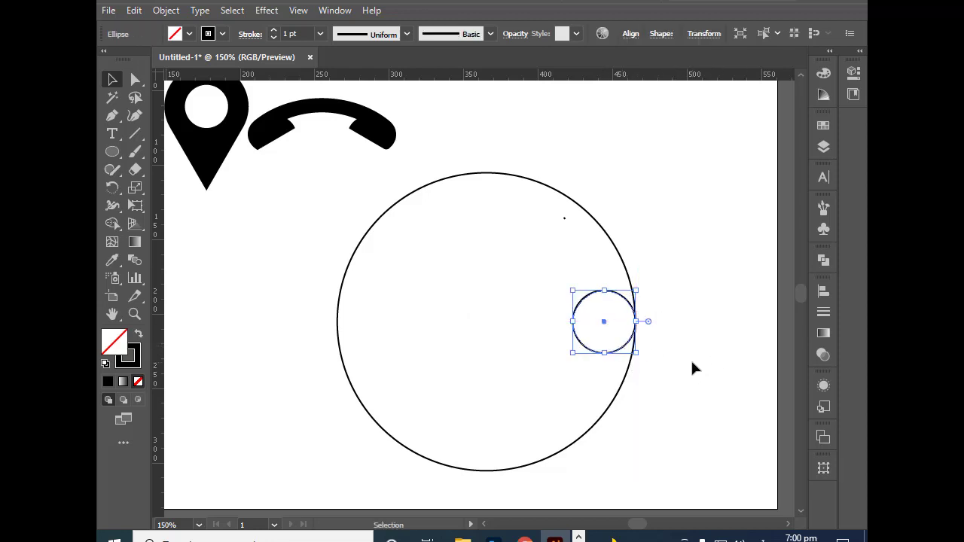
{"action": "left_click", "coordinate": [132, 10]}
{"action": "left_click", "coordinate": [158, 85]}
{"action": "left_click", "coordinate": [134, 10]}
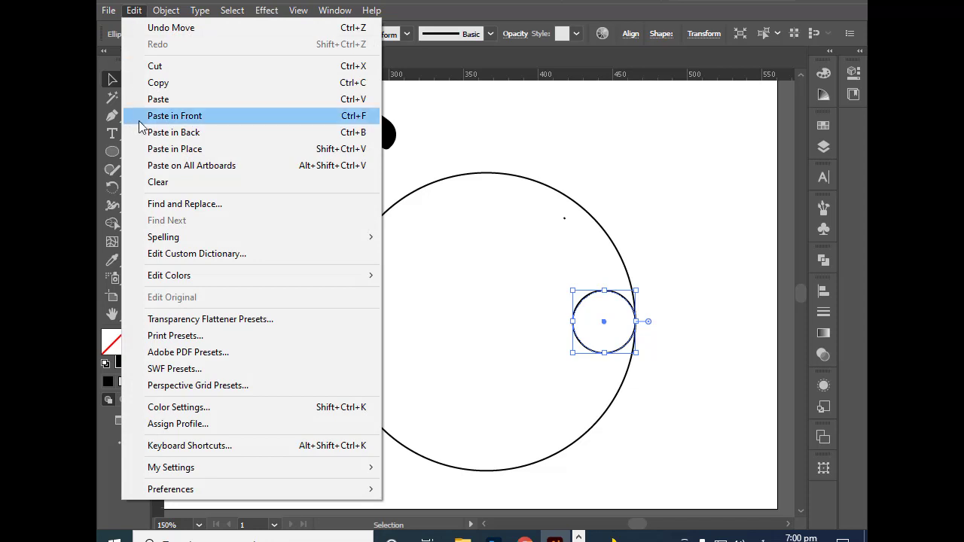
{"action": "left_click", "coordinate": [203, 118]}
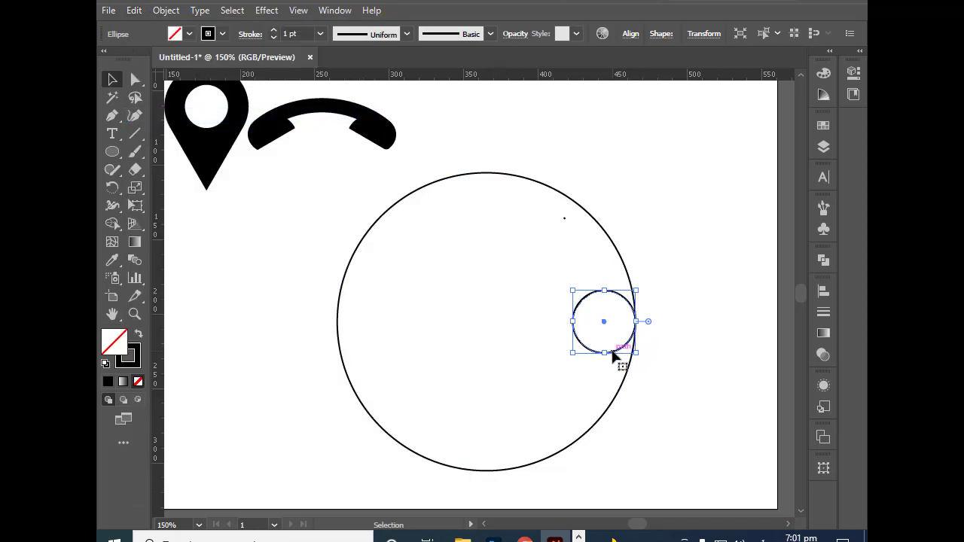
{"action": "left_click_drag", "start_coordinate": [613, 355], "coordinate": [485, 236]}
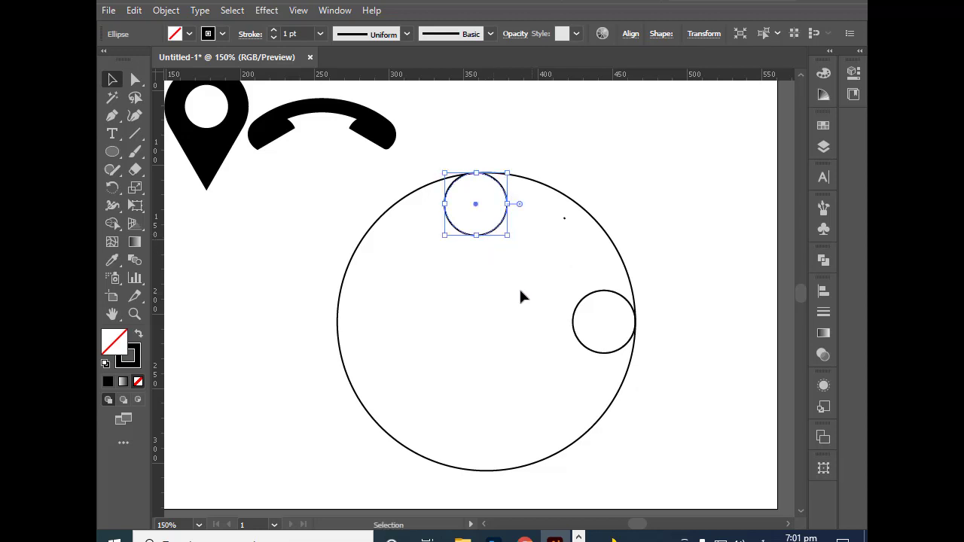
Step: Move the black handset icon upward, away from the large circle, and deselect it
{"action": "left_click", "coordinate": [107, 81]}
{"action": "left_click_drag", "start_coordinate": [334, 121], "coordinate": [308, 88]}
{"action": "left_click_drag", "start_coordinate": [323, 128], "coordinate": [344, 308]}
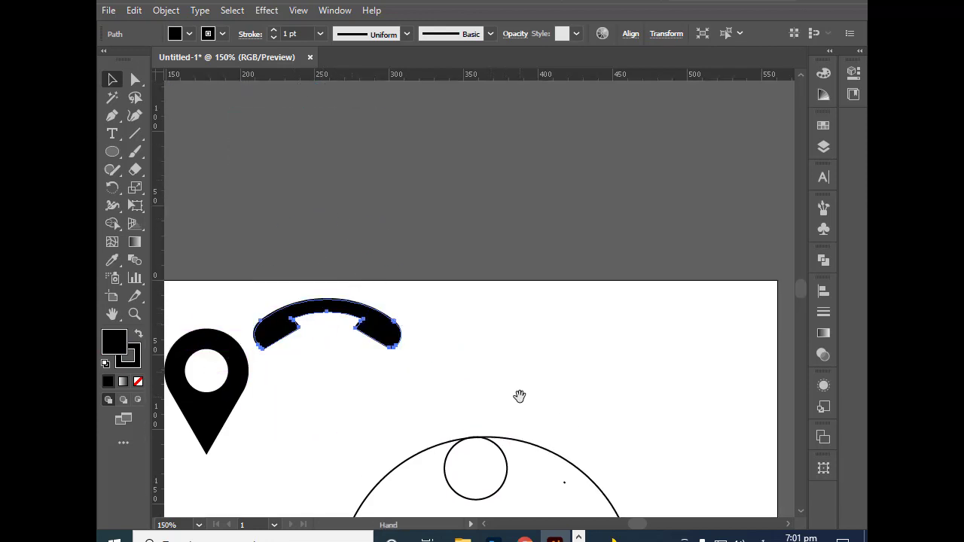
{"action": "left_click_drag", "start_coordinate": [520, 396], "coordinate": [527, 155]}
{"action": "left_click", "coordinate": [542, 146]}
Step: Rotate the large circle and both small circles together 45° counterclockwise, placing the small circles at the upper left and upper right
{"action": "left_click_drag", "start_coordinate": [342, 179], "coordinate": [661, 471]}
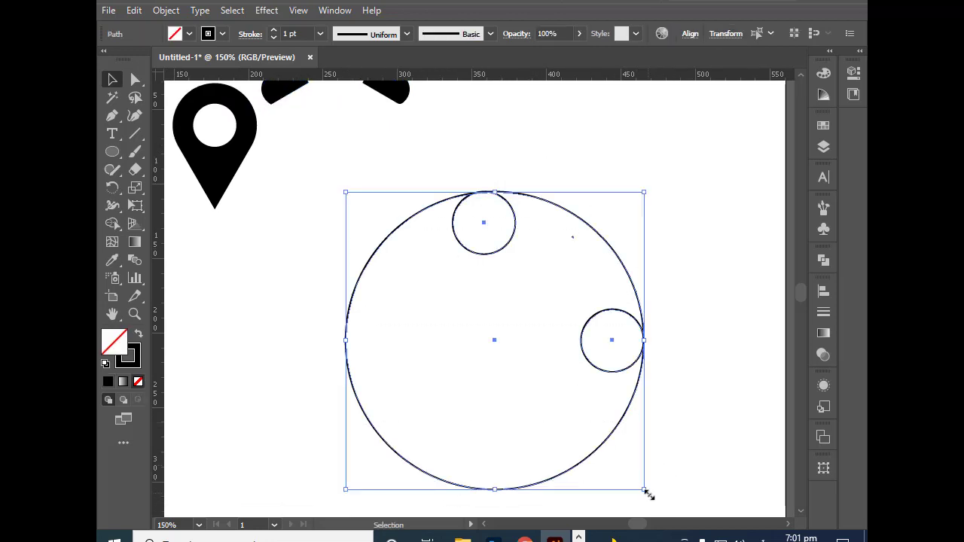
{"action": "left_click_drag", "start_coordinate": [647, 499], "coordinate": [672, 261]}
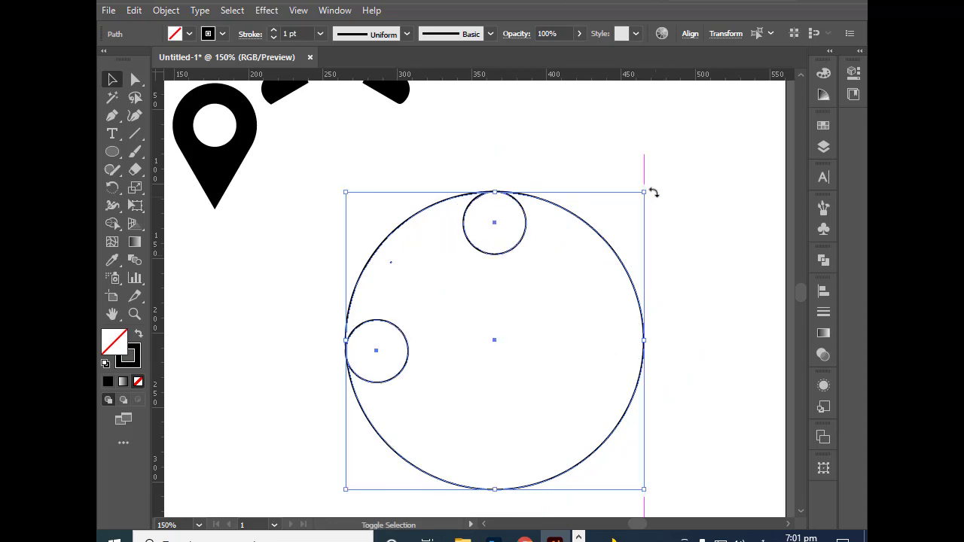
{"action": "left_click_drag", "start_coordinate": [648, 188], "coordinate": [681, 278]}
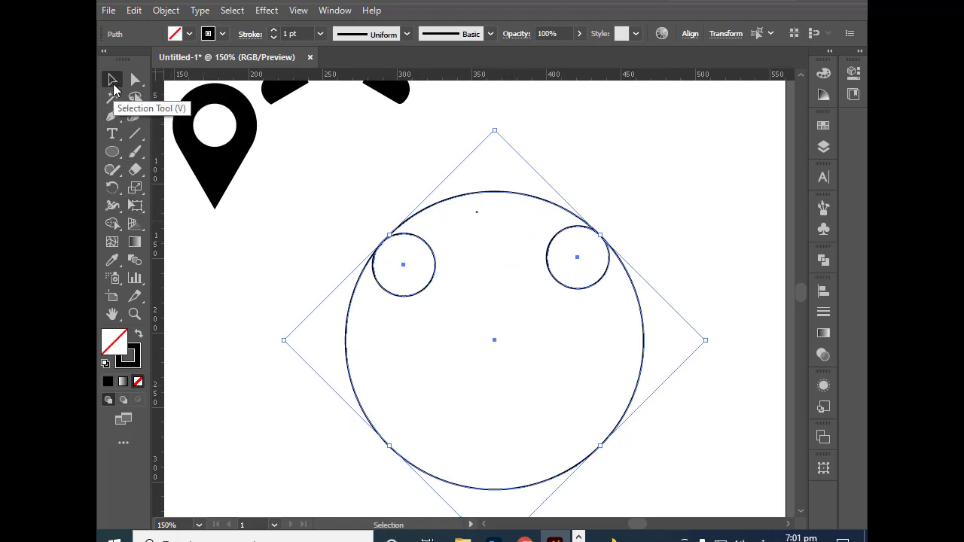
{"action": "left_click", "coordinate": [579, 154]}
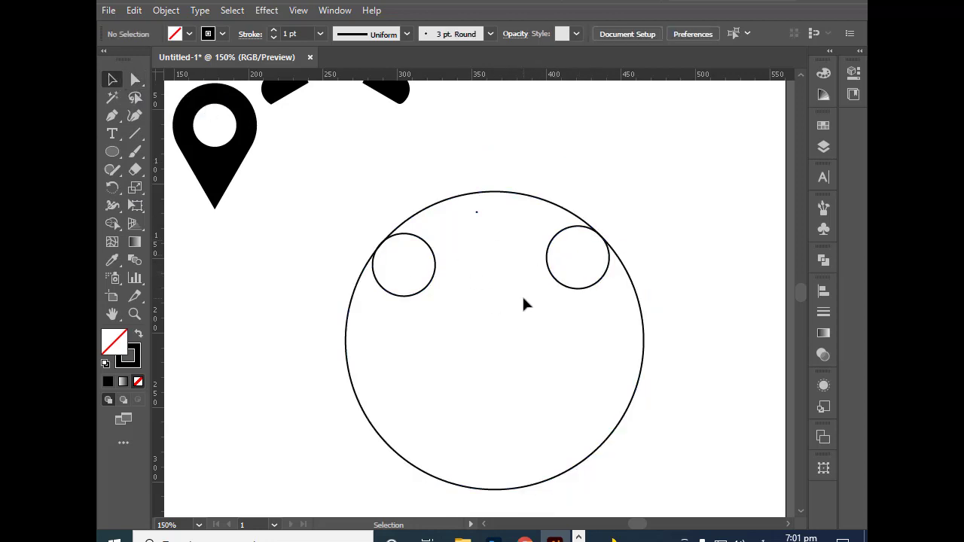
Step: Copy the large circle, paste it in front, and scale the copy down slightly about its centre to form a concentric inner circle
{"action": "left_click", "coordinate": [623, 428]}
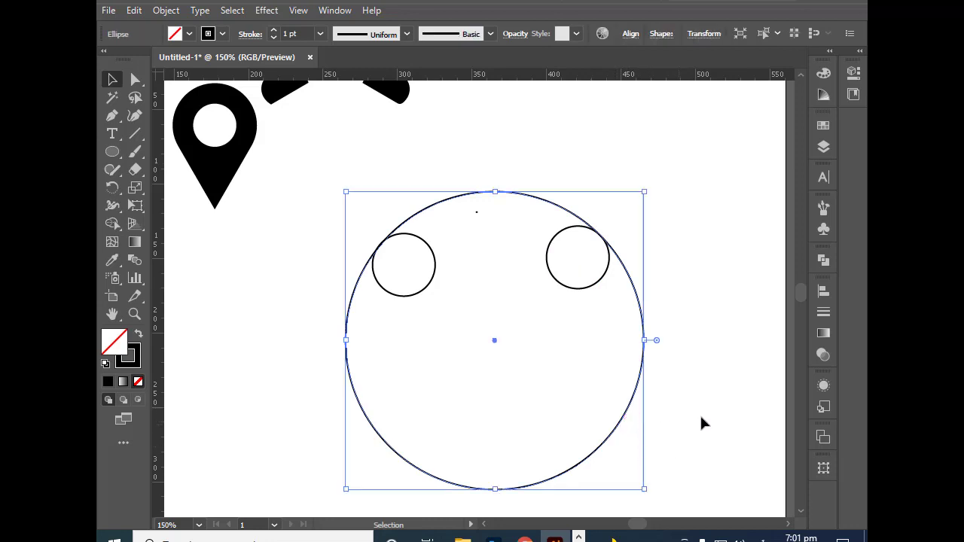
{"action": "left_click", "coordinate": [135, 12]}
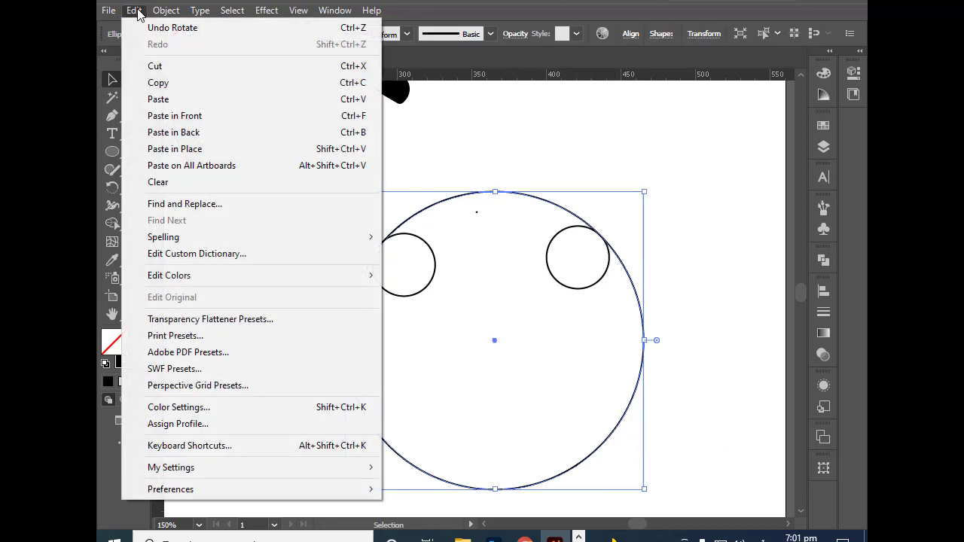
{"action": "left_click", "coordinate": [166, 89]}
{"action": "left_click", "coordinate": [134, 11]}
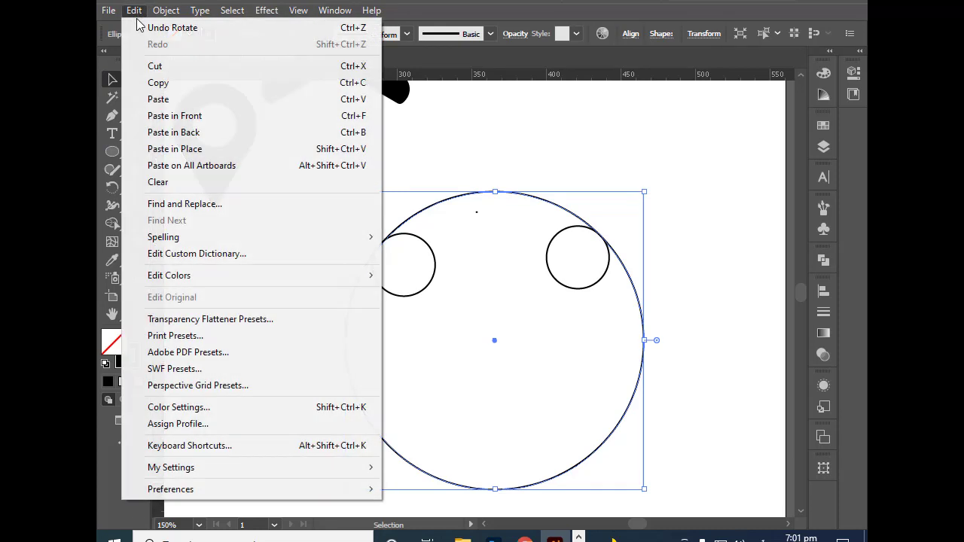
{"action": "left_click", "coordinate": [189, 119]}
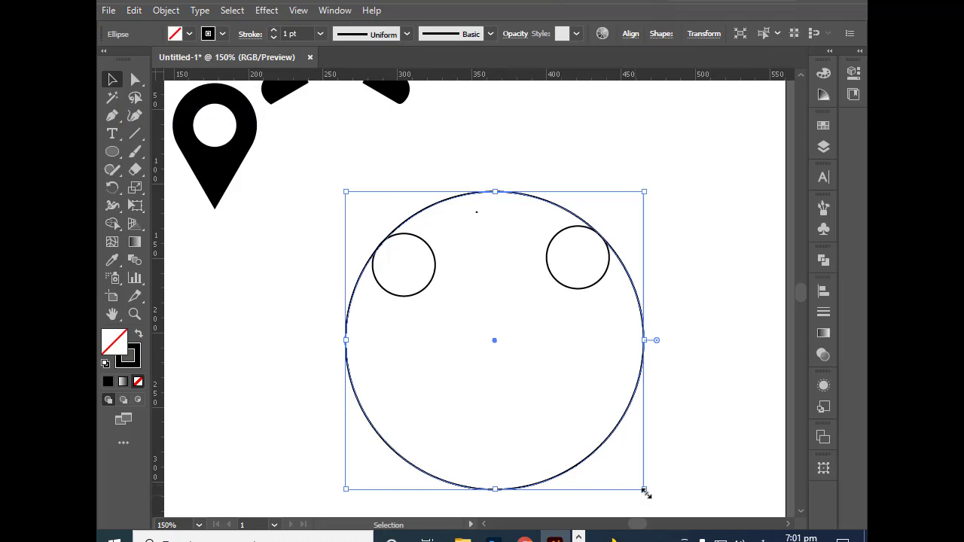
{"action": "left_click_drag", "start_coordinate": [644, 490], "coordinate": [631, 466]}
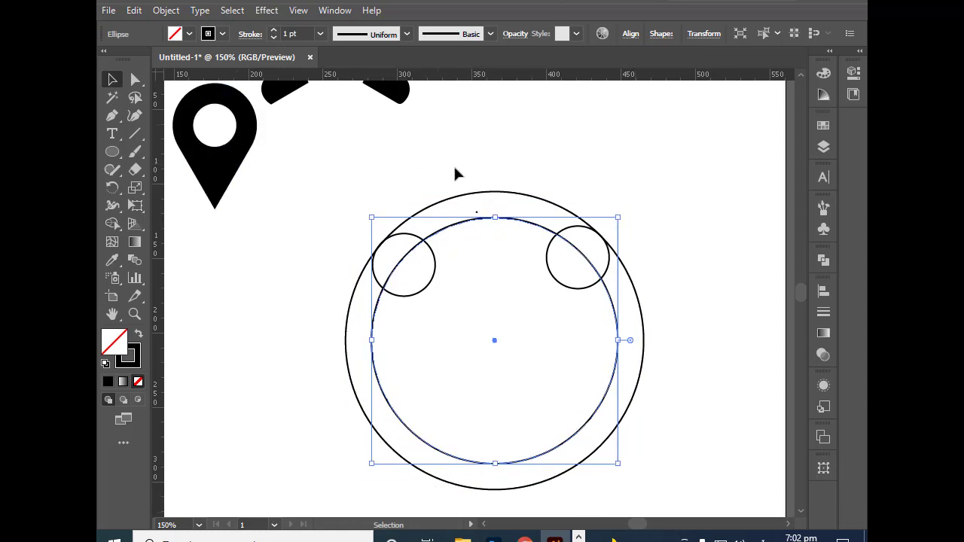
{"action": "left_click", "coordinate": [440, 143]}
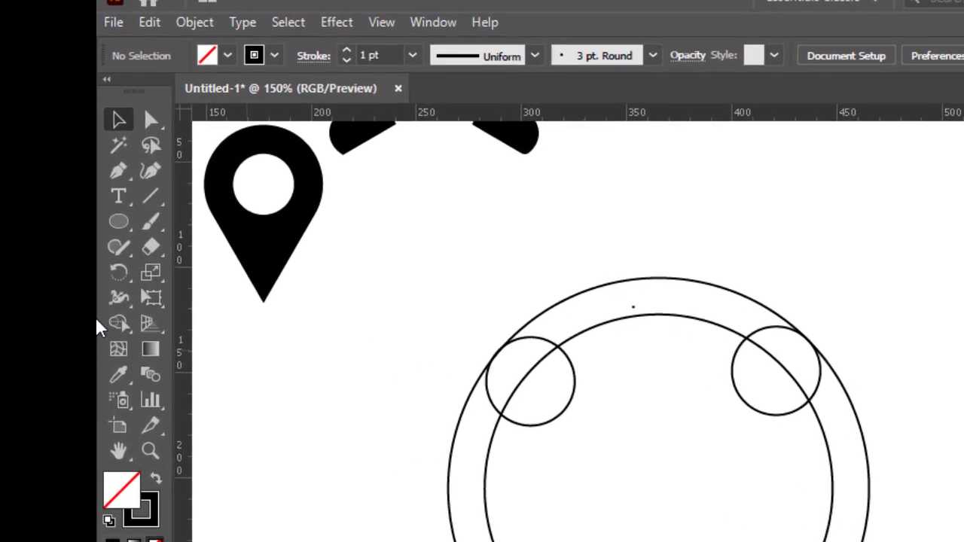
Step: Draw an upright pentagon with the Polygon tool from the circles' shared centre, with its corners on the inner circle
{"action": "left_click", "coordinate": [124, 230]}
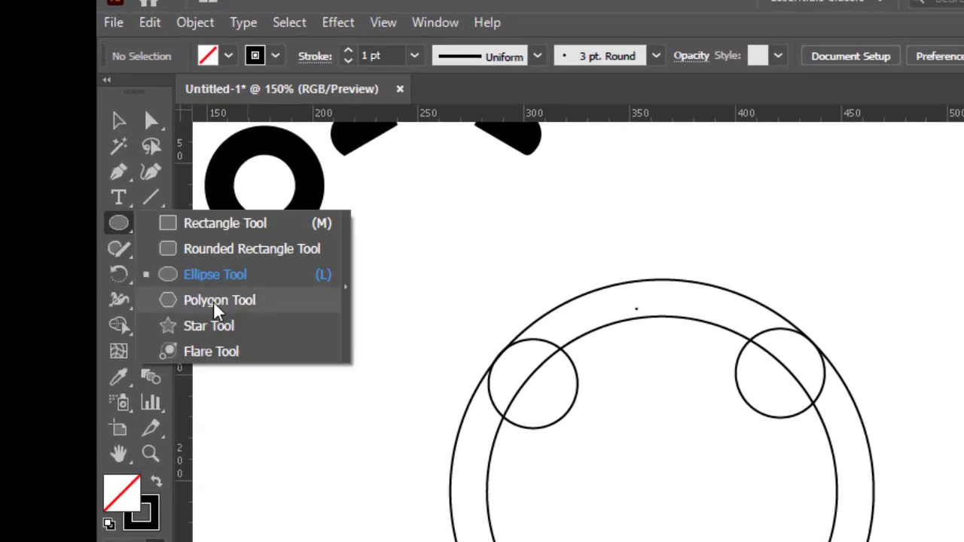
{"action": "left_click", "coordinate": [226, 301]}
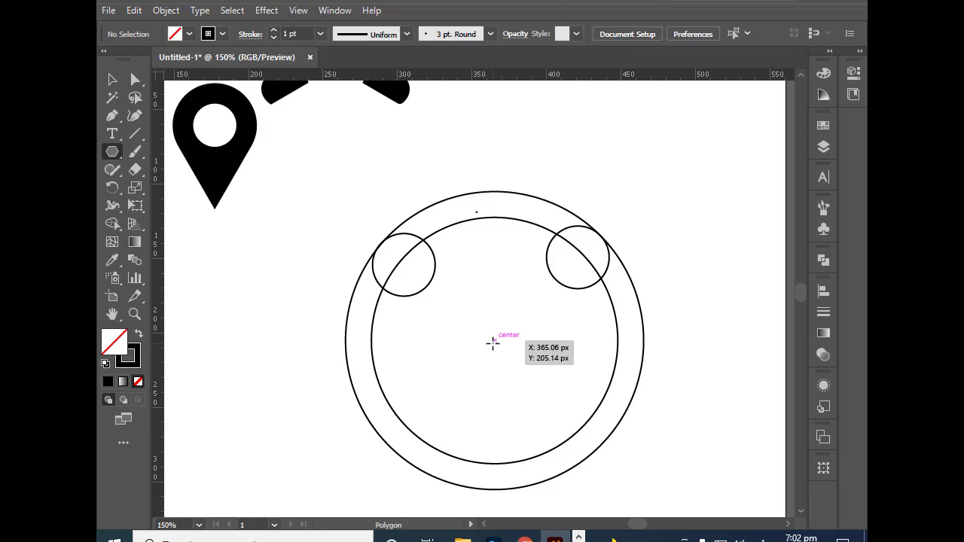
{"action": "left_click_drag", "start_coordinate": [492, 343], "coordinate": [549, 449]}
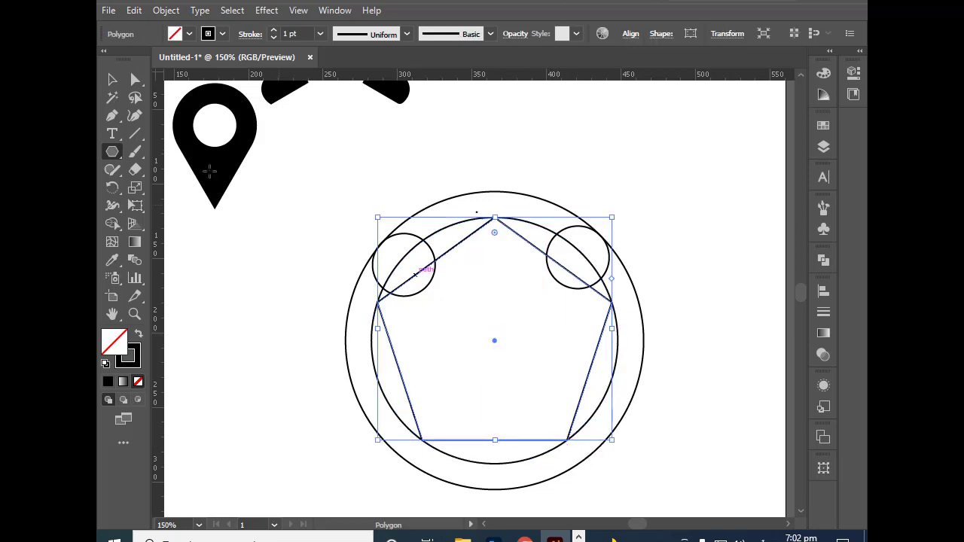
{"action": "left_click", "coordinate": [112, 80]}
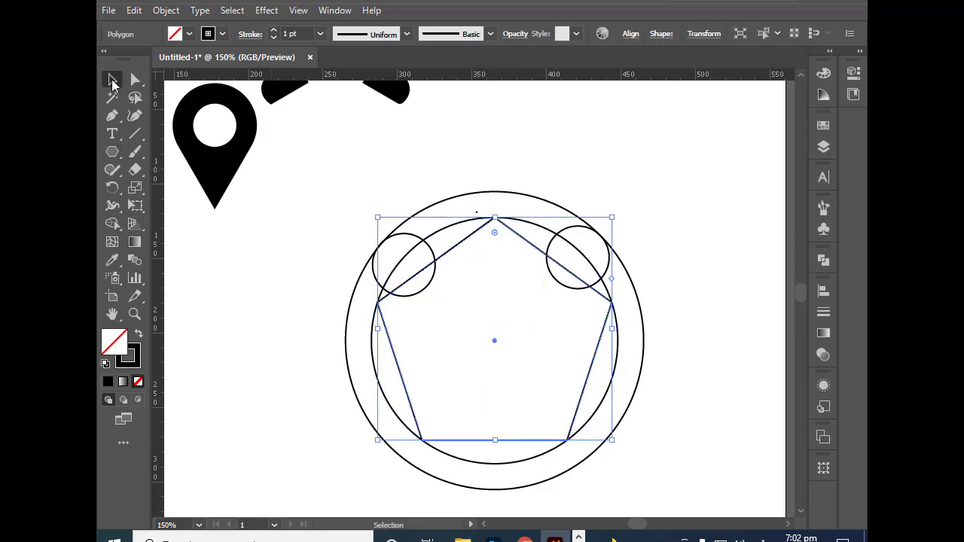
Step: Select the circles and pentagon, and remove the lower ring, pentagon interior and bottom segment with Shape Builder, leaving the upper arch and small circles
{"action": "left_click", "coordinate": [390, 206]}
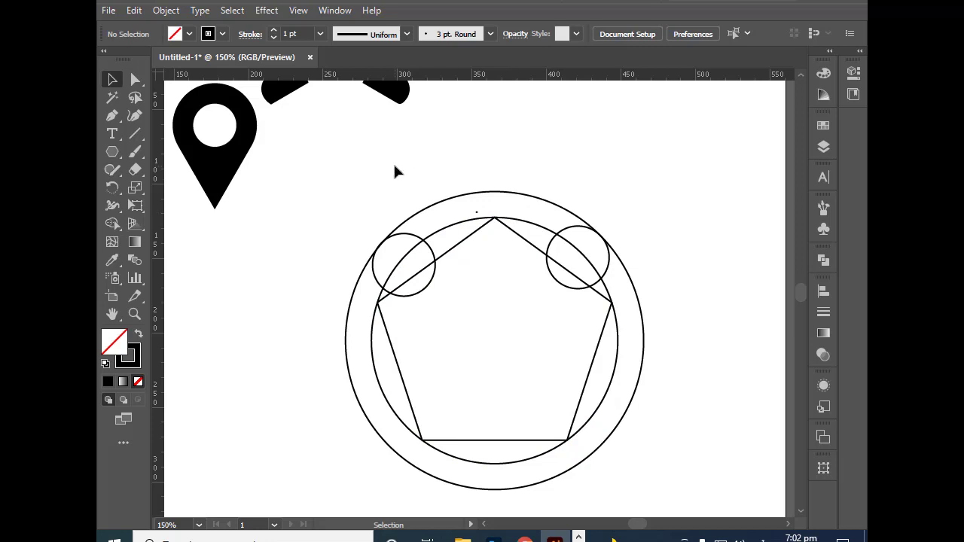
{"action": "left_click_drag", "start_coordinate": [353, 167], "coordinate": [637, 492]}
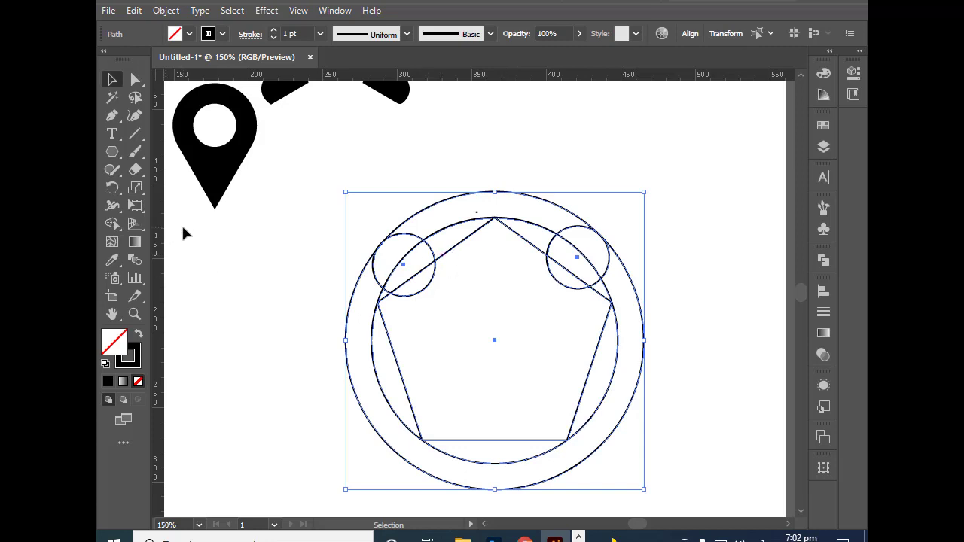
{"action": "left_click", "coordinate": [111, 224]}
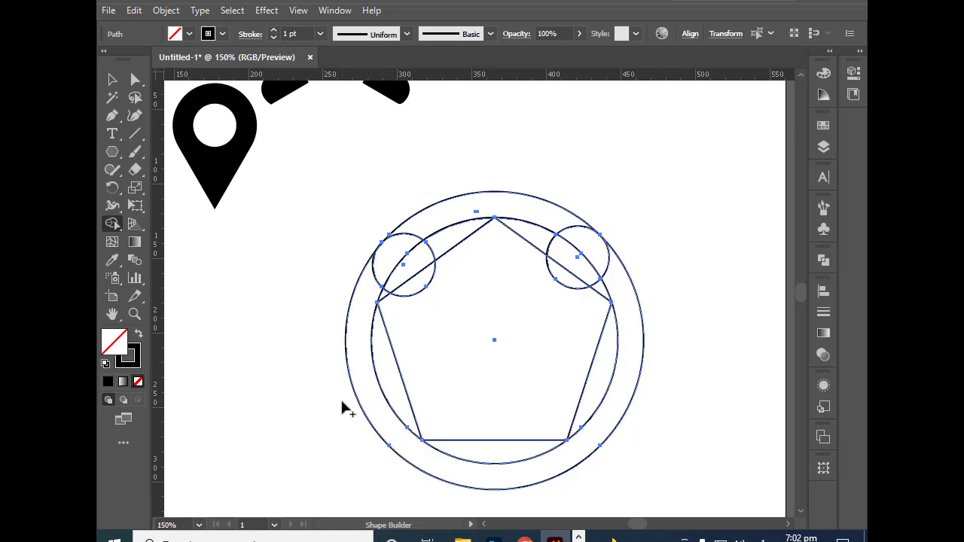
{"action": "left_click_drag", "start_coordinate": [343, 401], "coordinate": [668, 389]}
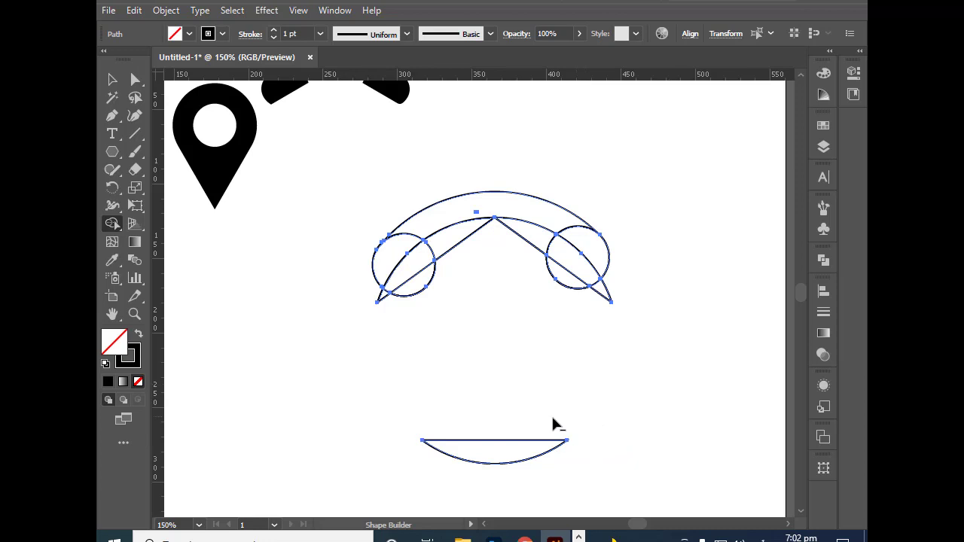
{"action": "left_click", "coordinate": [490, 476], "text": "alt"}
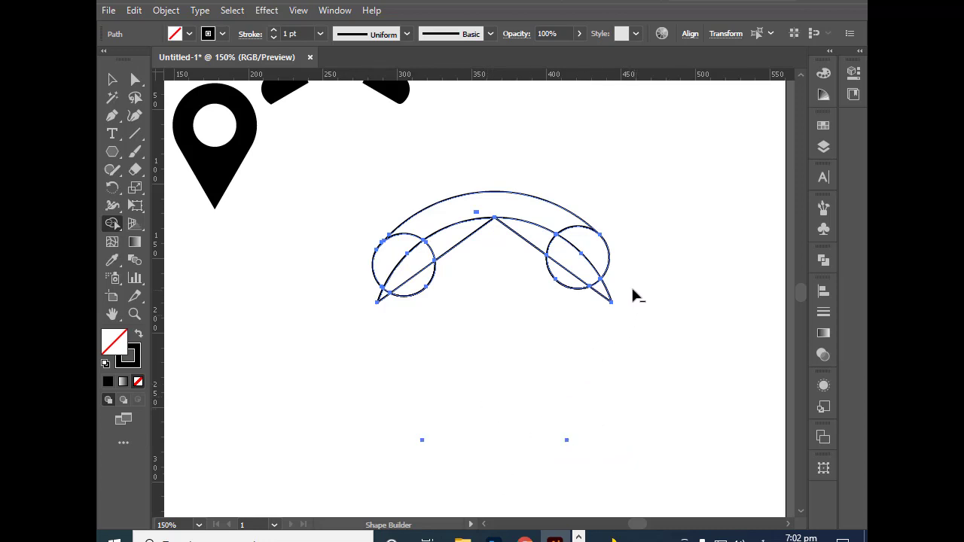
Step: Remove the leftover slivers under the arch and the small circles' parts below the pentagon edges, leaving slanted flat ends on both sides
{"action": "left_click", "coordinate": [607, 292], "text": "alt"}
{"action": "left_click", "coordinate": [452, 243], "text": "alt"}
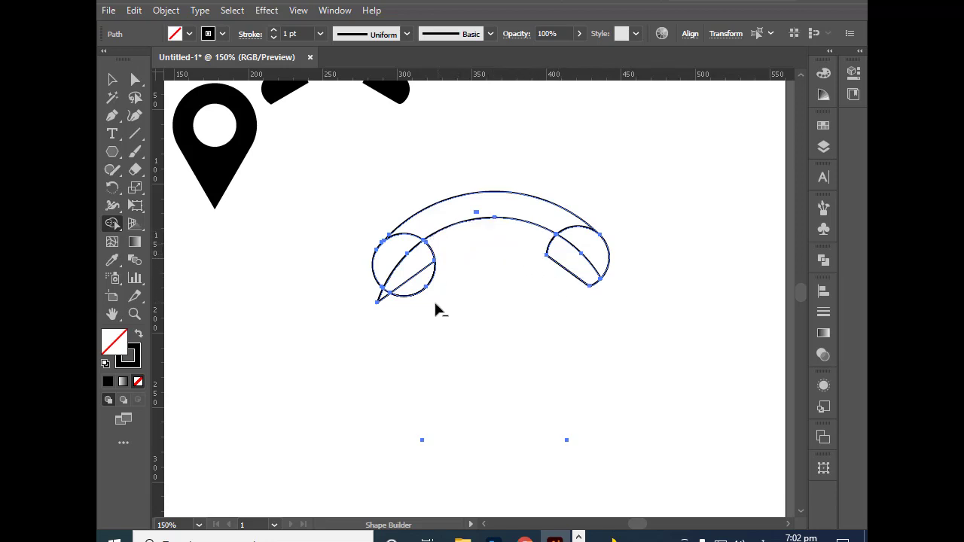
{"action": "left_click", "coordinate": [377, 300], "text": "alt"}
{"action": "left_click", "coordinate": [426, 290], "text": "alt"}
Step: Reselect only the arch and its two end pieces, and merge them into one handset outline with Shape Builder
{"action": "left_click", "coordinate": [113, 78]}
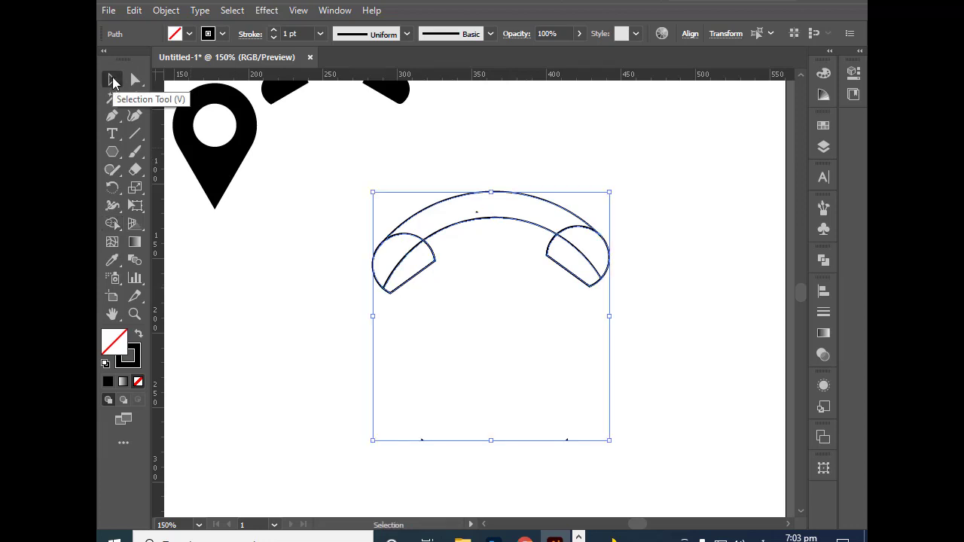
{"action": "left_click", "coordinate": [288, 238]}
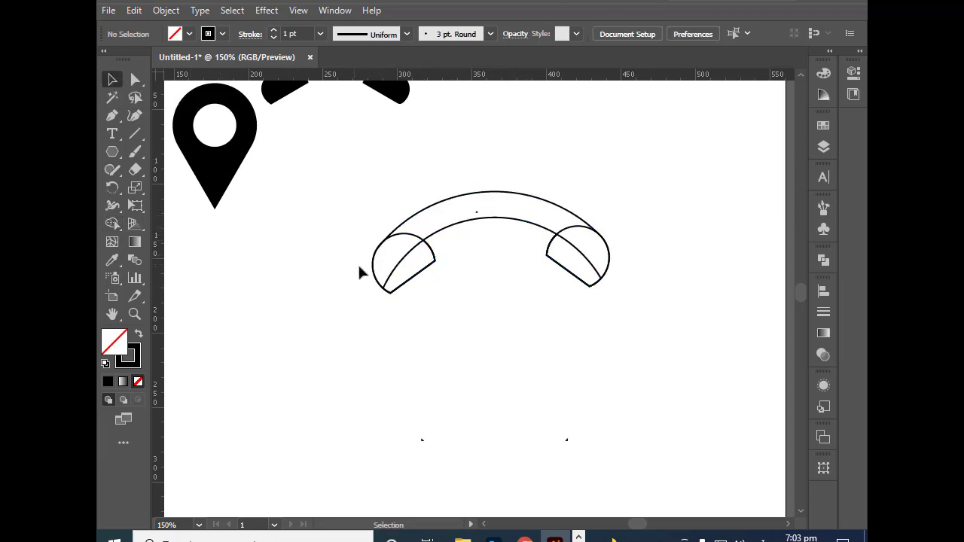
{"action": "left_click_drag", "start_coordinate": [622, 334], "coordinate": [542, 289]}
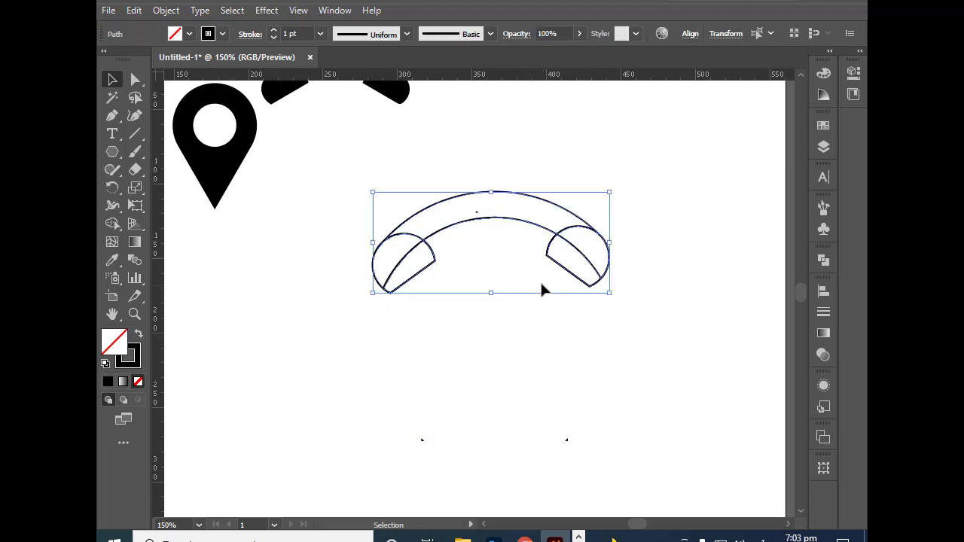
{"action": "left_click", "coordinate": [112, 223]}
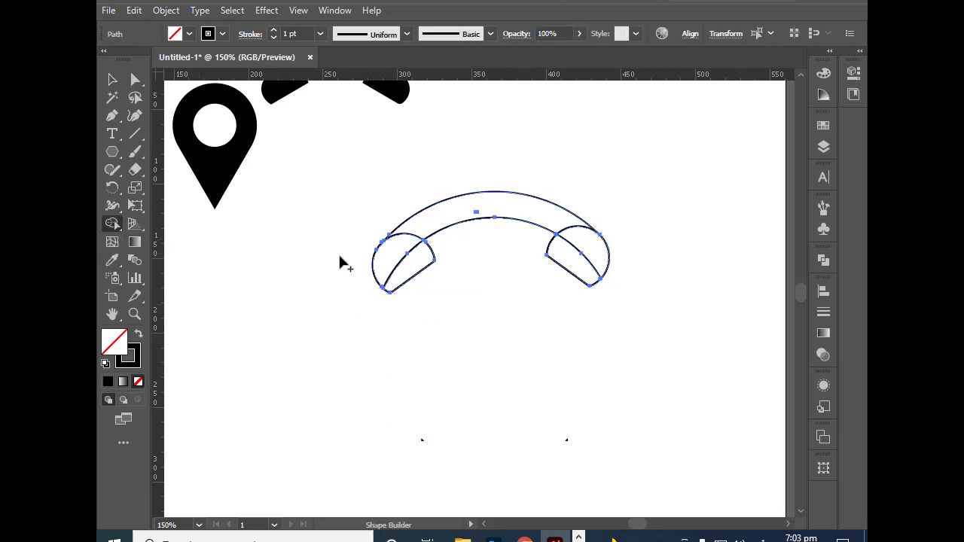
{"action": "mouse_move", "coordinate": [389, 254]}
{"action": "left_mouse_down"}
{"action": "mouse_move", "coordinate": [400, 269]}
{"action": "mouse_move", "coordinate": [510, 217]}
{"action": "mouse_move", "coordinate": [562, 220]}
{"action": "mouse_move", "coordinate": [580, 252]}
{"action": "mouse_move", "coordinate": [576, 261]}
{"action": "left_mouse_up"}
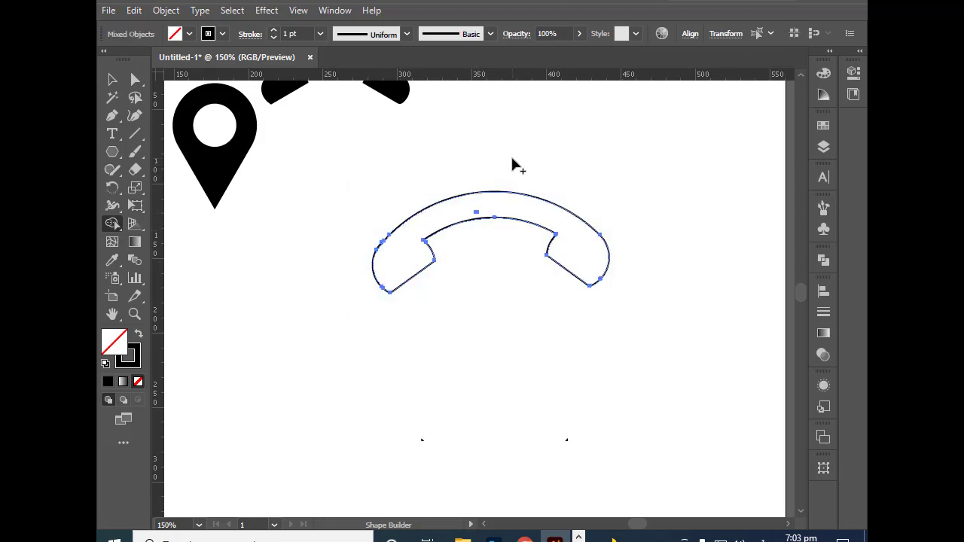
Step: Fill the merged handset shape with black (000000) and deselect it
{"action": "left_click", "coordinate": [107, 78]}
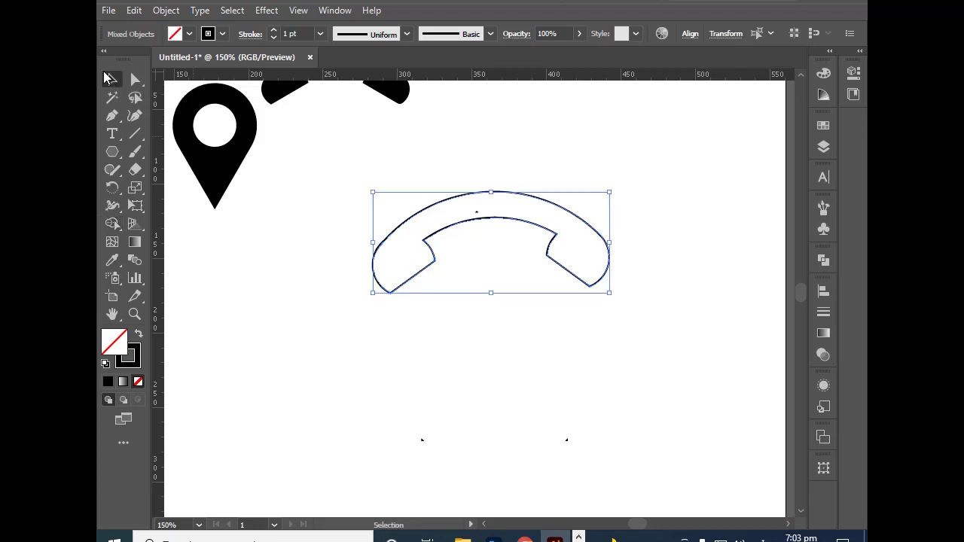
{"action": "left_click", "coordinate": [823, 73]}
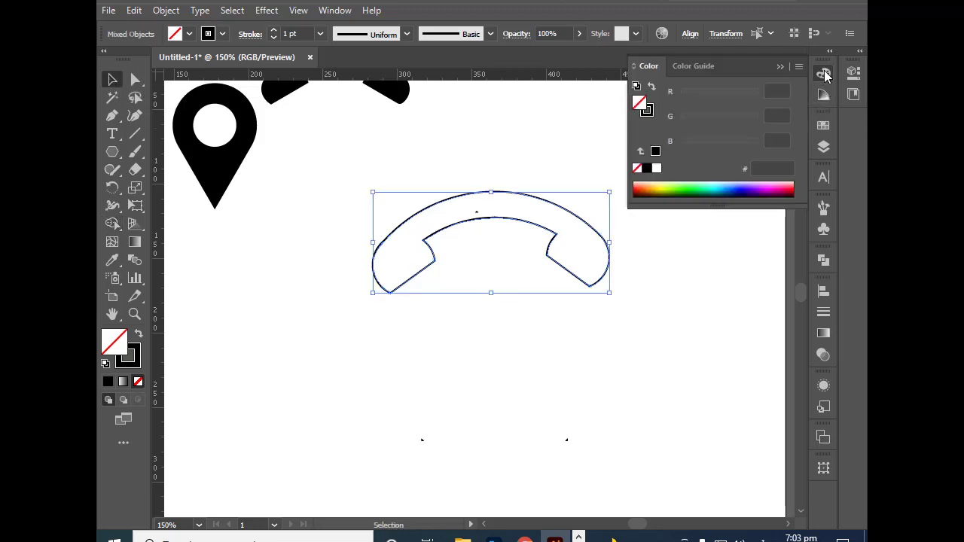
{"action": "left_click", "coordinate": [646, 169]}
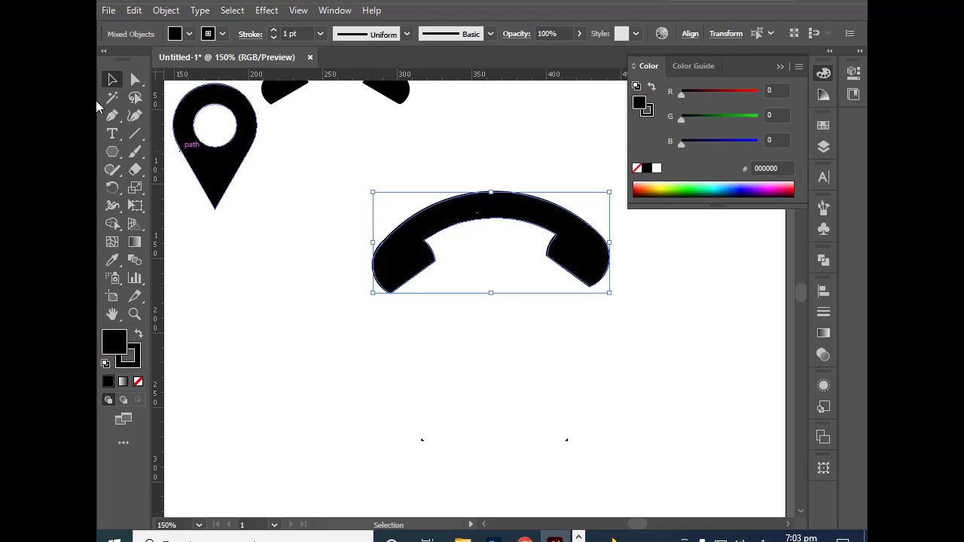
{"action": "left_click", "coordinate": [256, 229]}
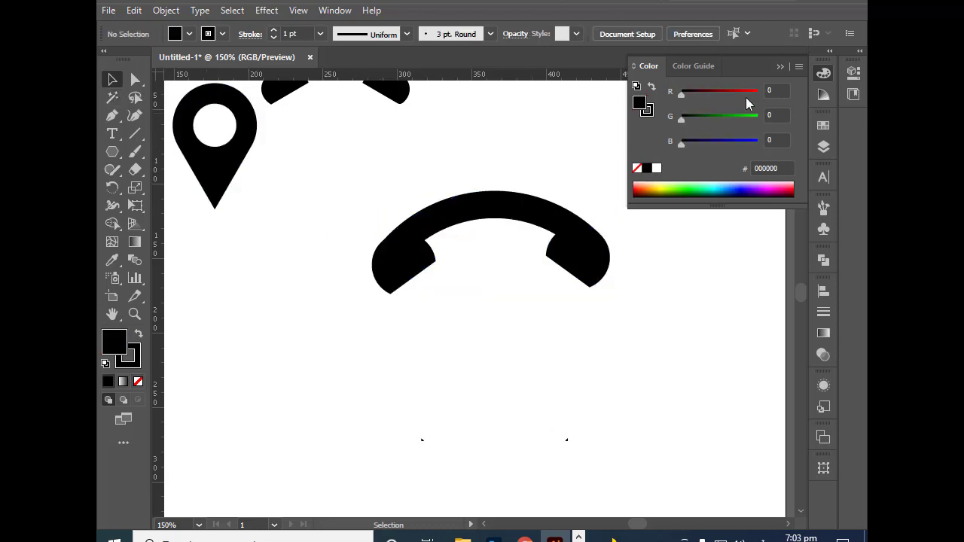
{"action": "left_click", "coordinate": [779, 68]}
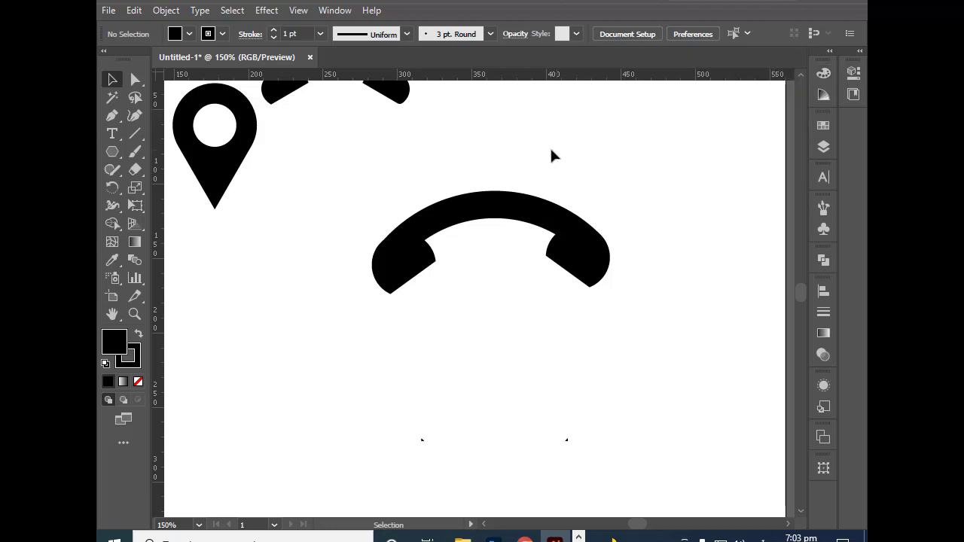
{"action": "left_click_drag", "start_coordinate": [360, 175], "coordinate": [598, 286]}
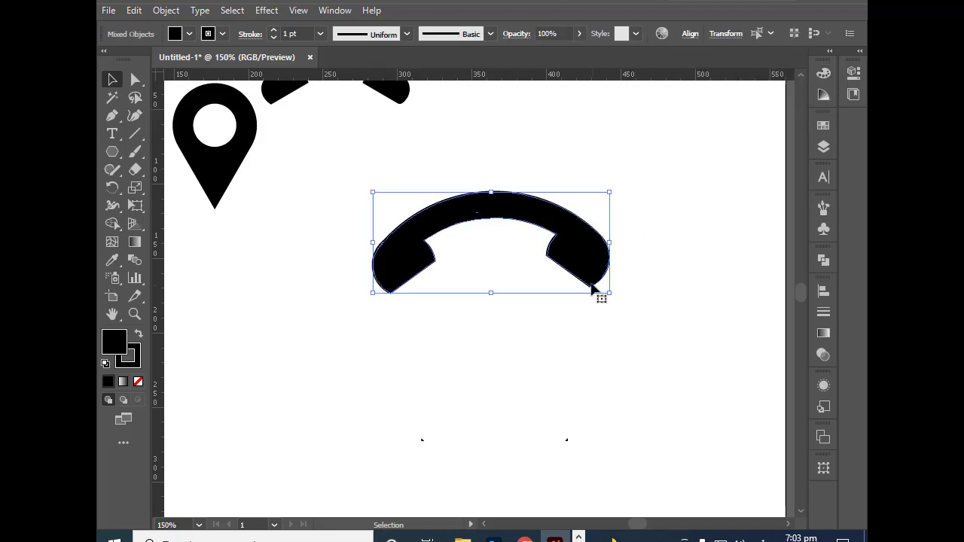
{"action": "left_click", "coordinate": [674, 237]}
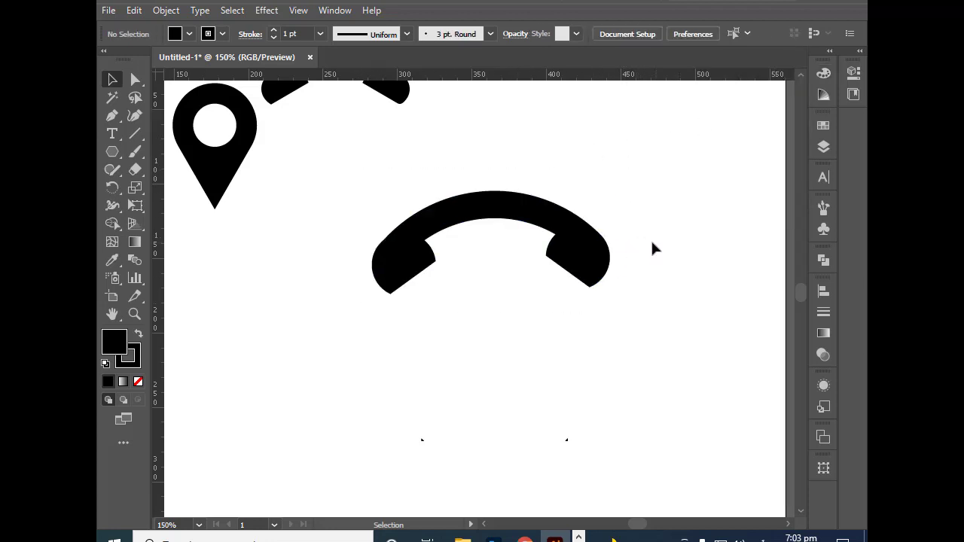